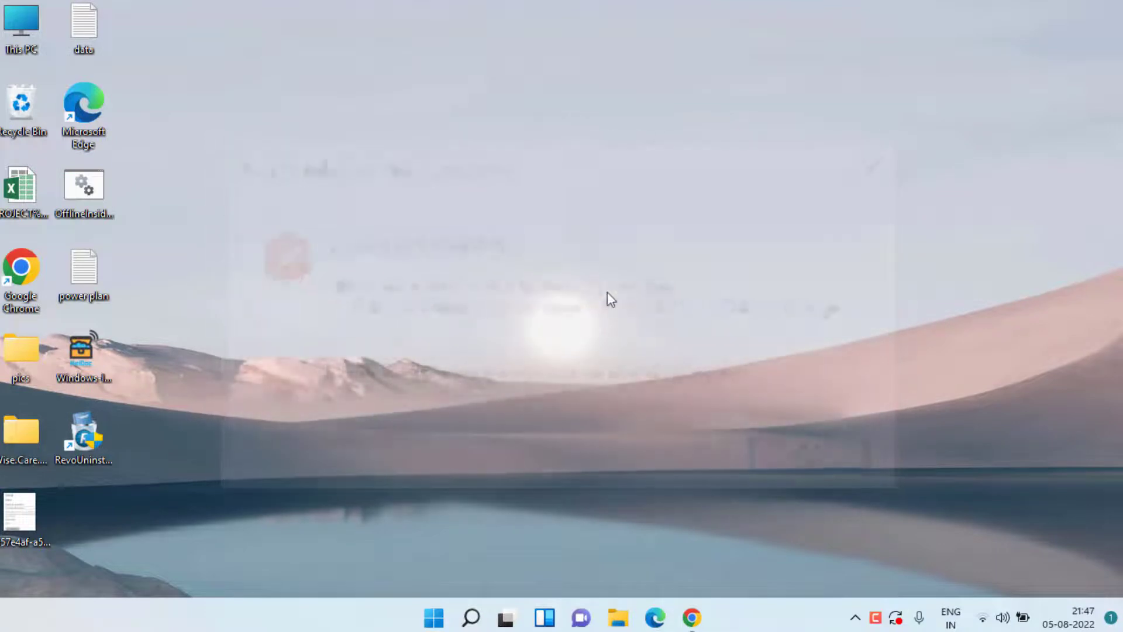
# - Check the Windows Update page in Settings for updates to download, and close Settings
pyautogui.press('super+i')
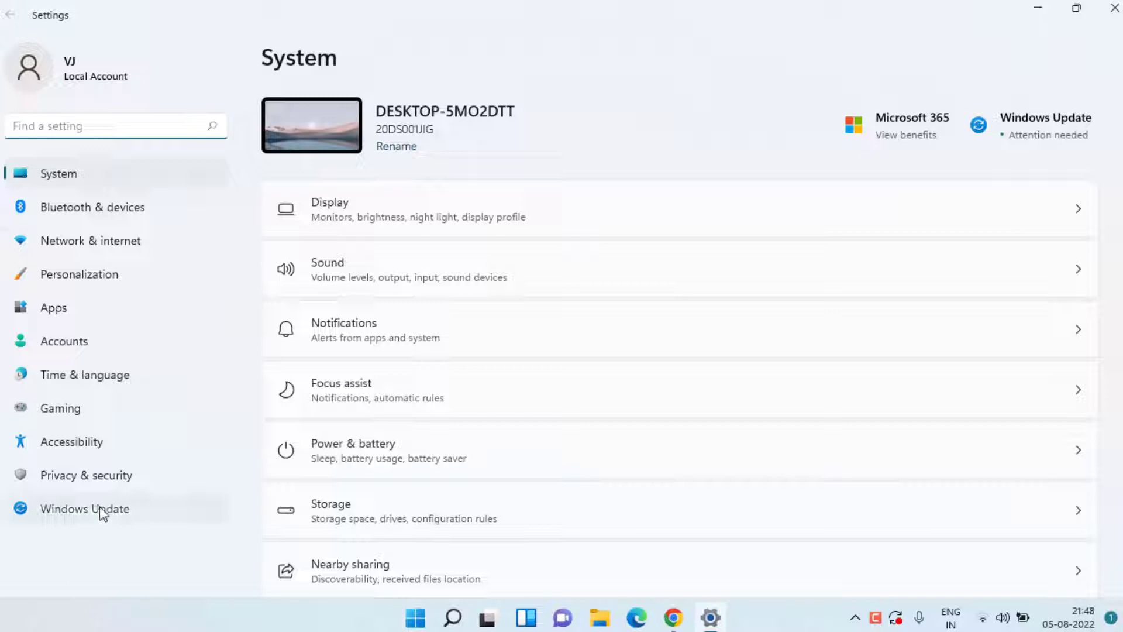
pyautogui.click(190, 513)
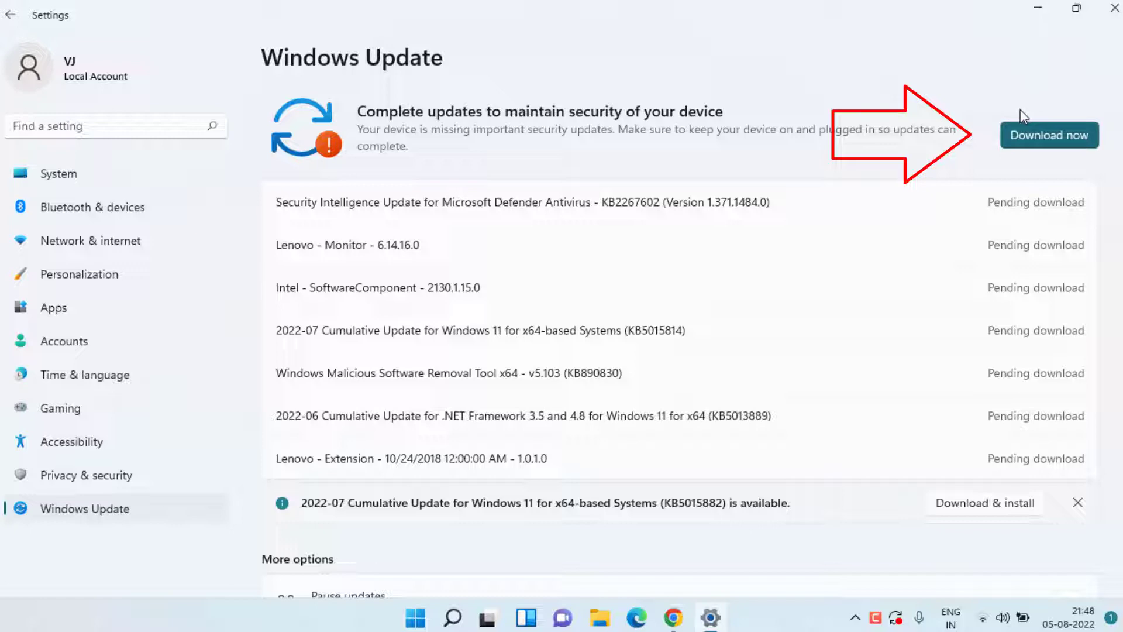
pyautogui.click(1114, 8)
# - Open Microsoft Store and show the app updates in its Library
pyautogui.press('super')
pyautogui.write('store')
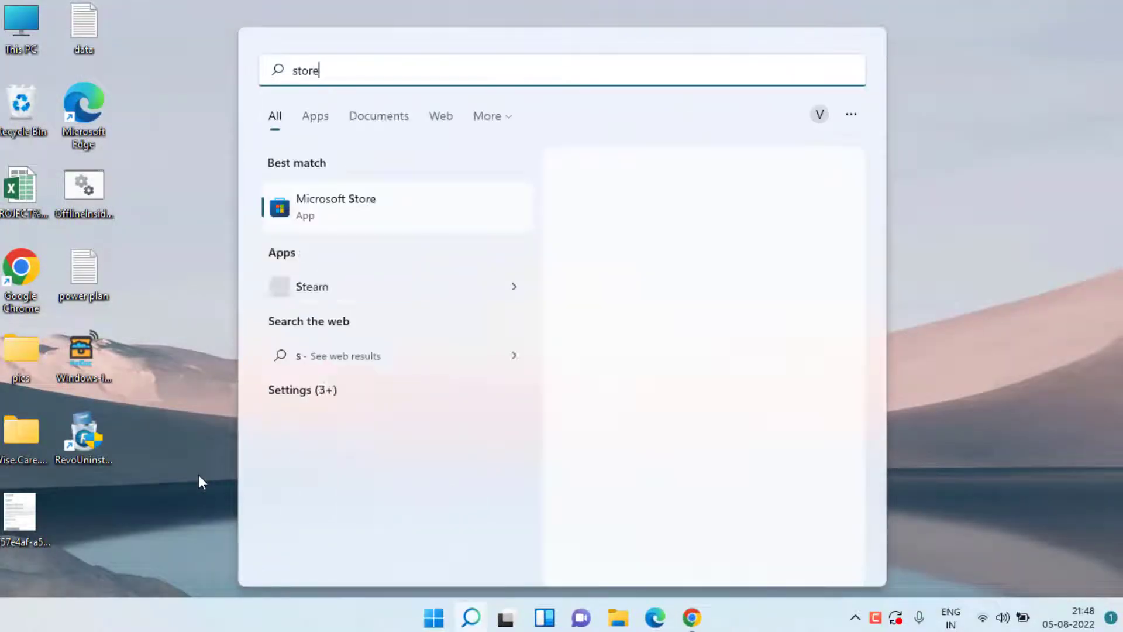
pyautogui.click(692, 250)
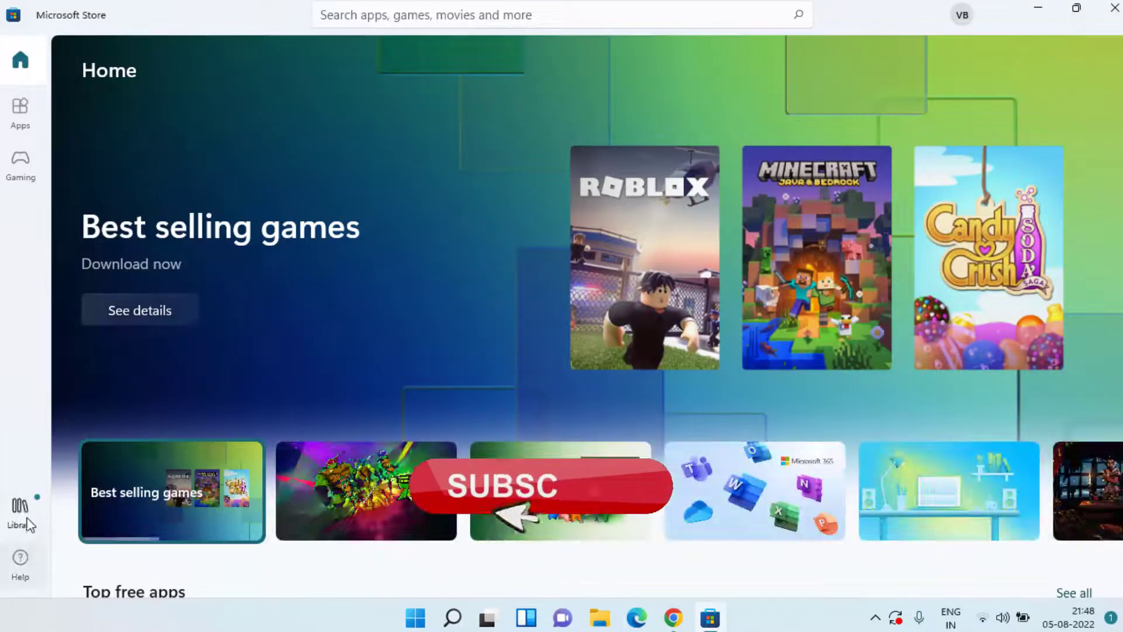
pyautogui.click(21, 507)
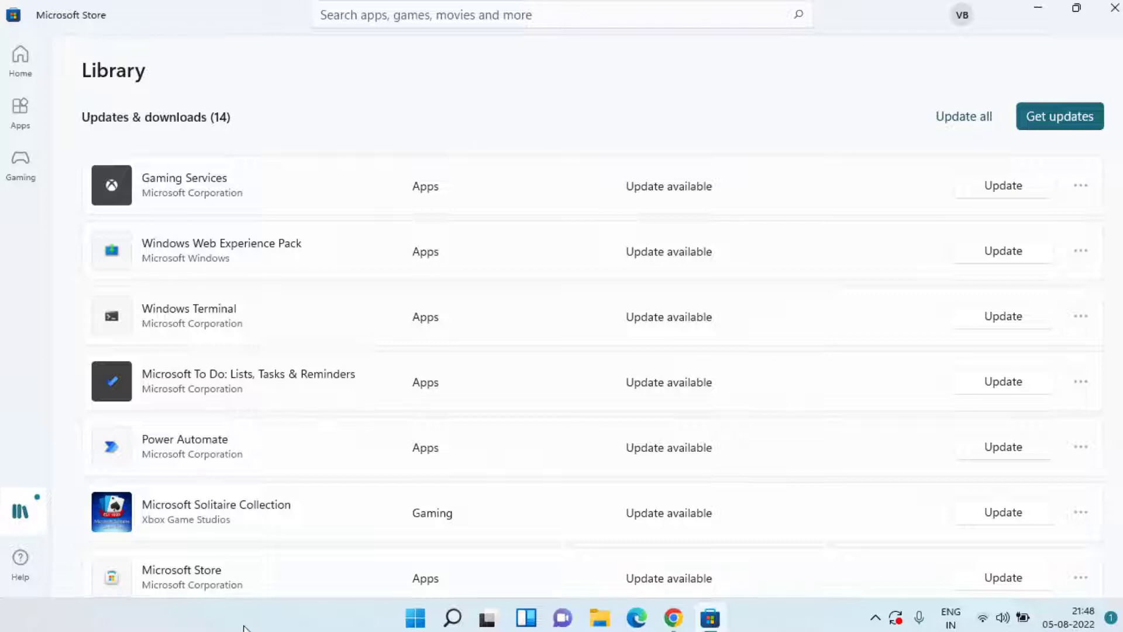
# - Search the Start menu for minecraft to view the launcher's app options, and dismiss the search
pyautogui.click(415, 618)
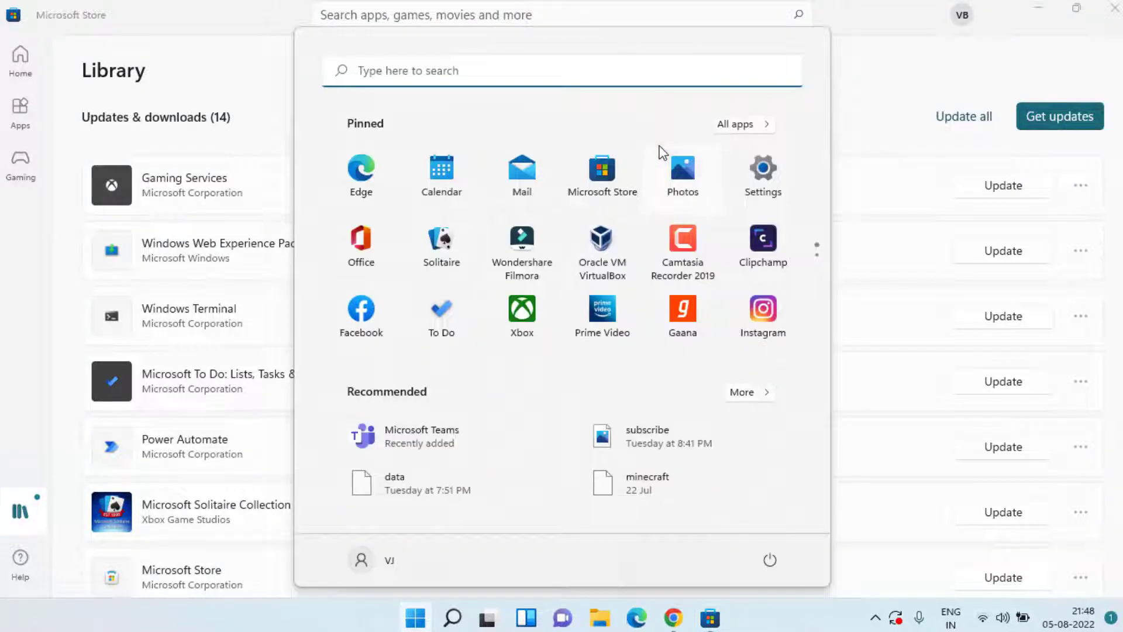
pyautogui.write('minecraf')
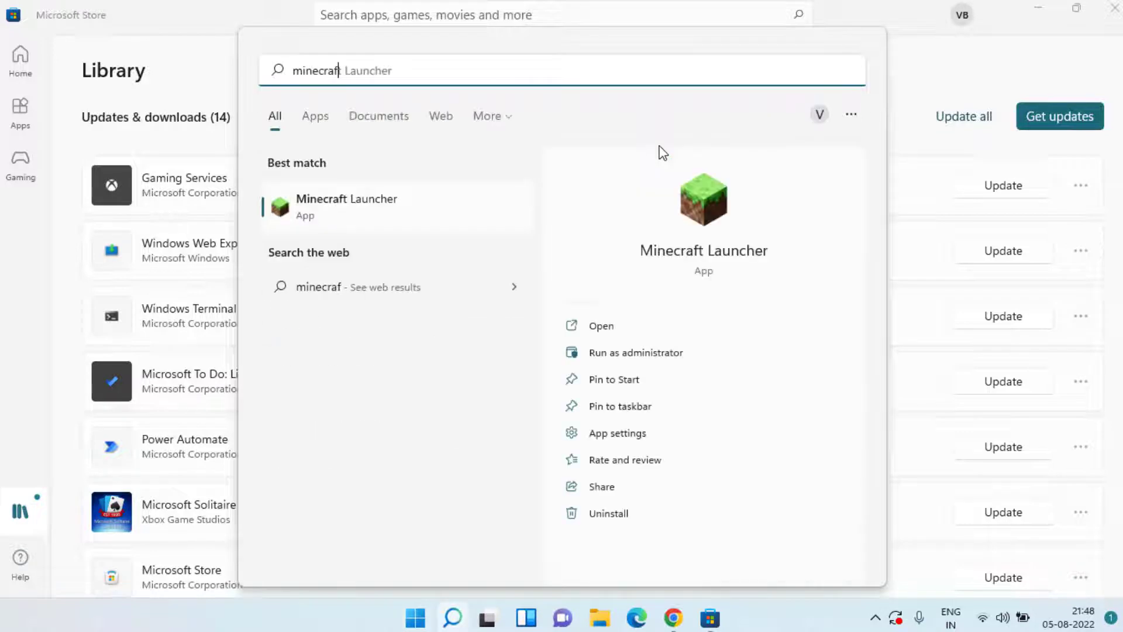
pyautogui.write('t')
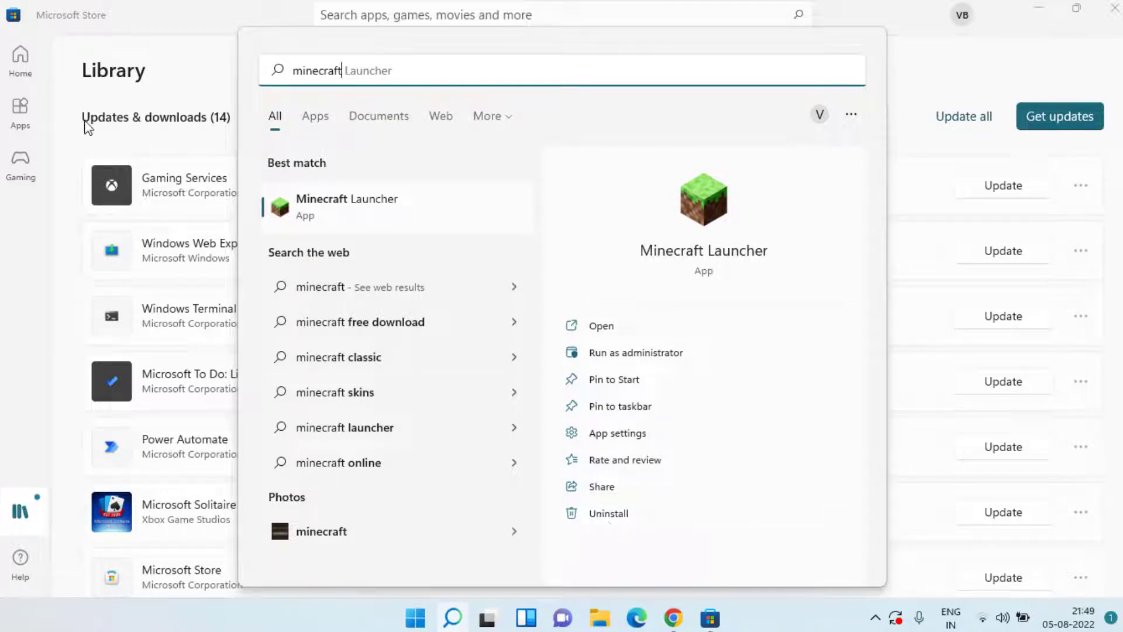
pyautogui.click(196, 4)
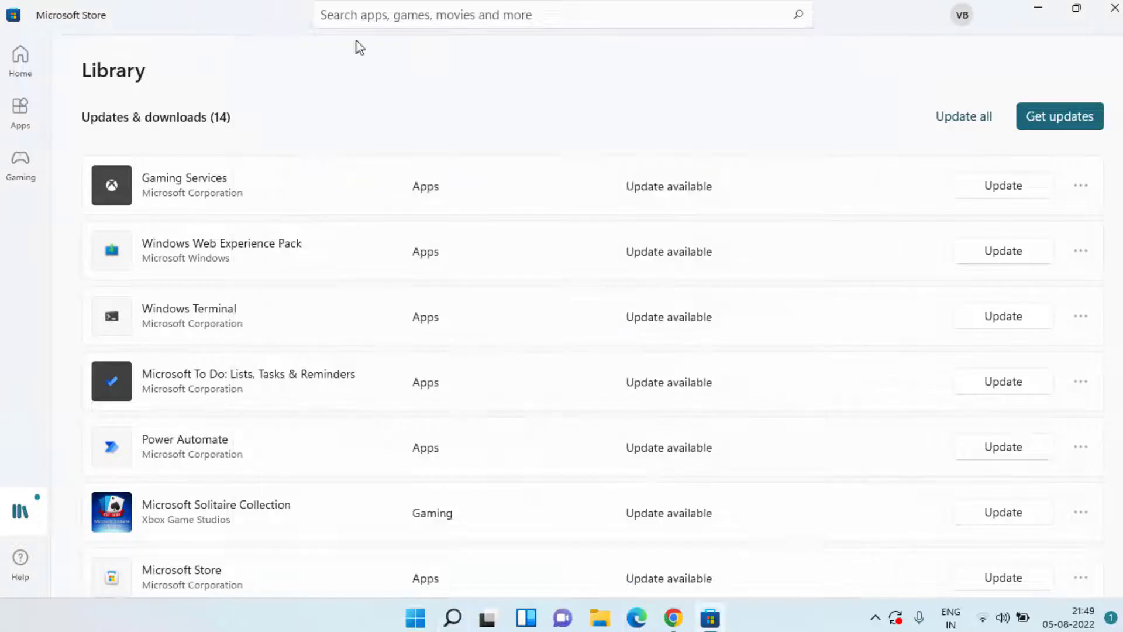
# - Search Microsoft Store for minecraft, view the Minecraft Launcher product page, and close the Store
pyautogui.click(396, 18)
pyautogui.write('minecraft')
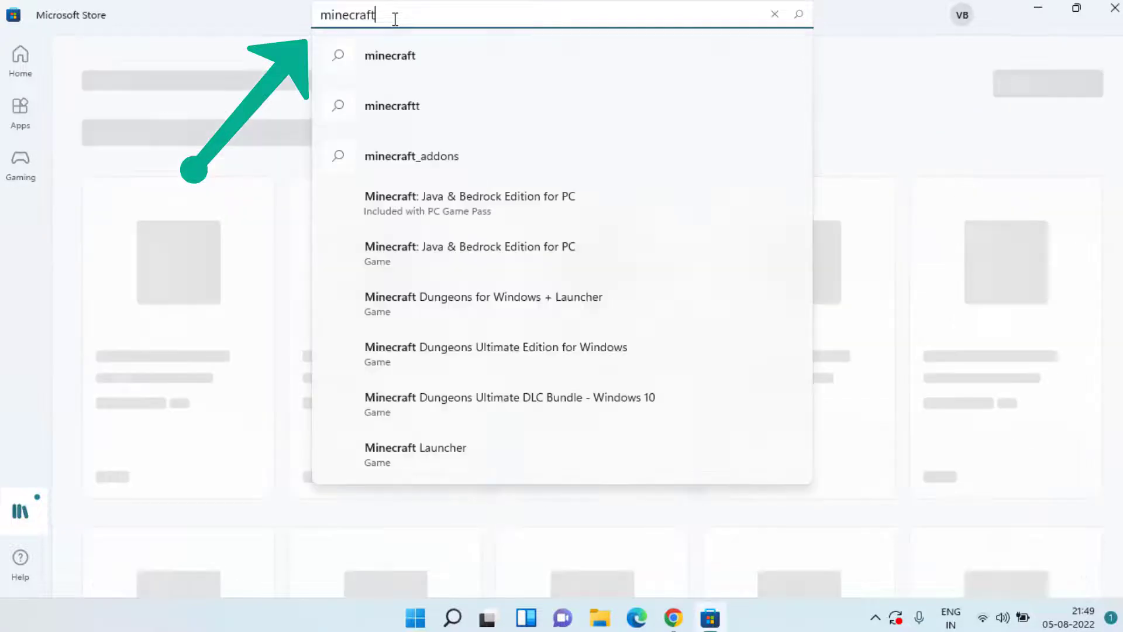
pyautogui.press('Return')
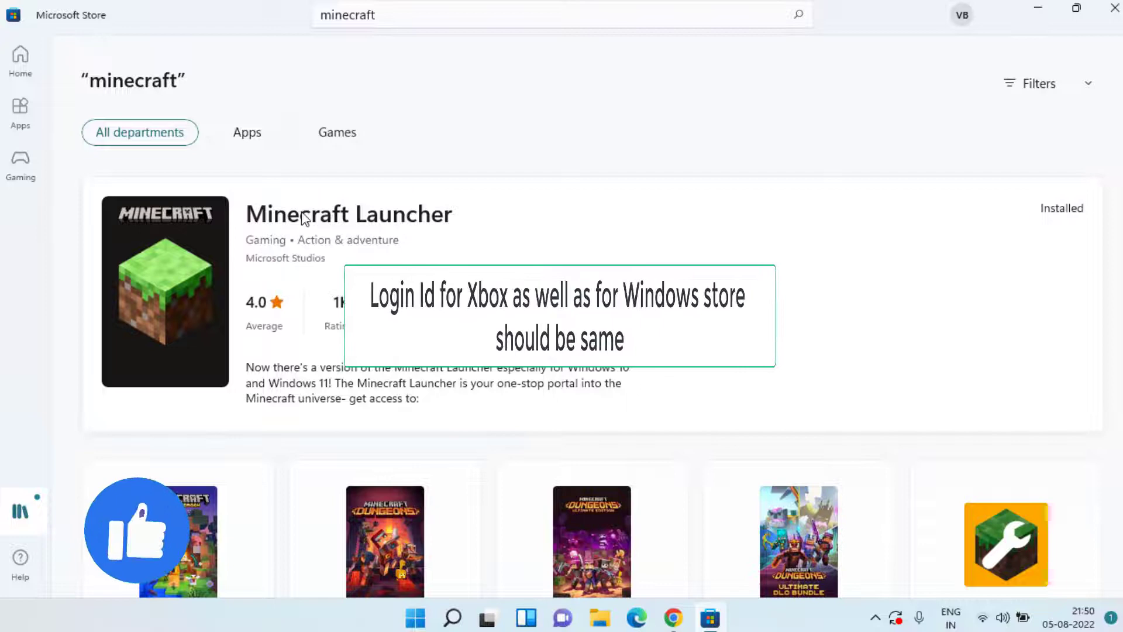
pyautogui.click(459, 222)
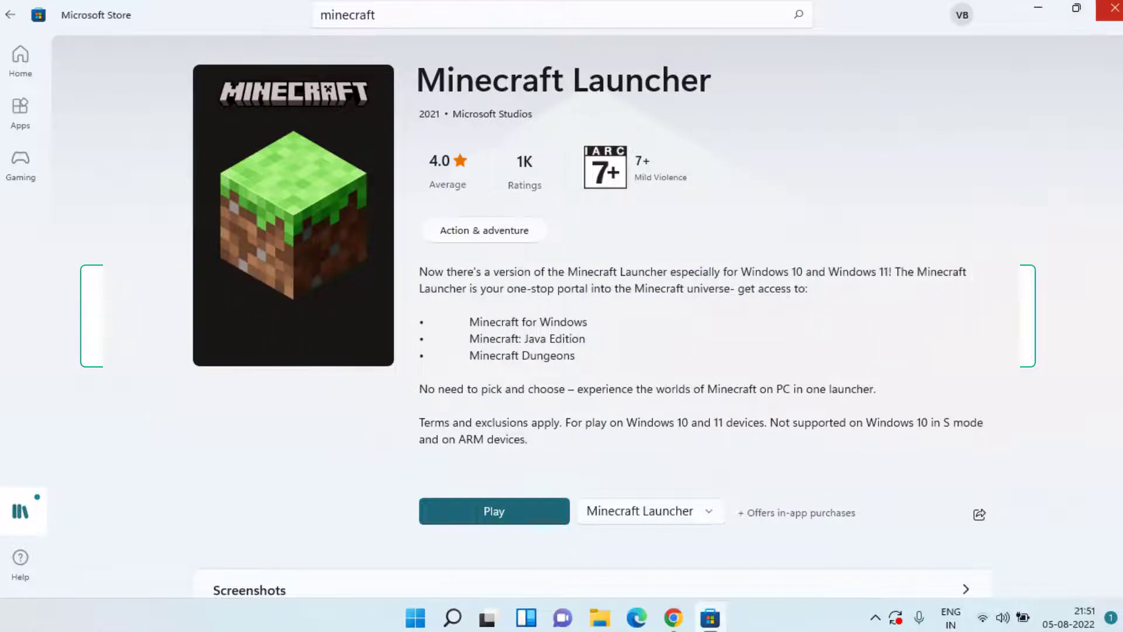
pyautogui.click(1114, 8)
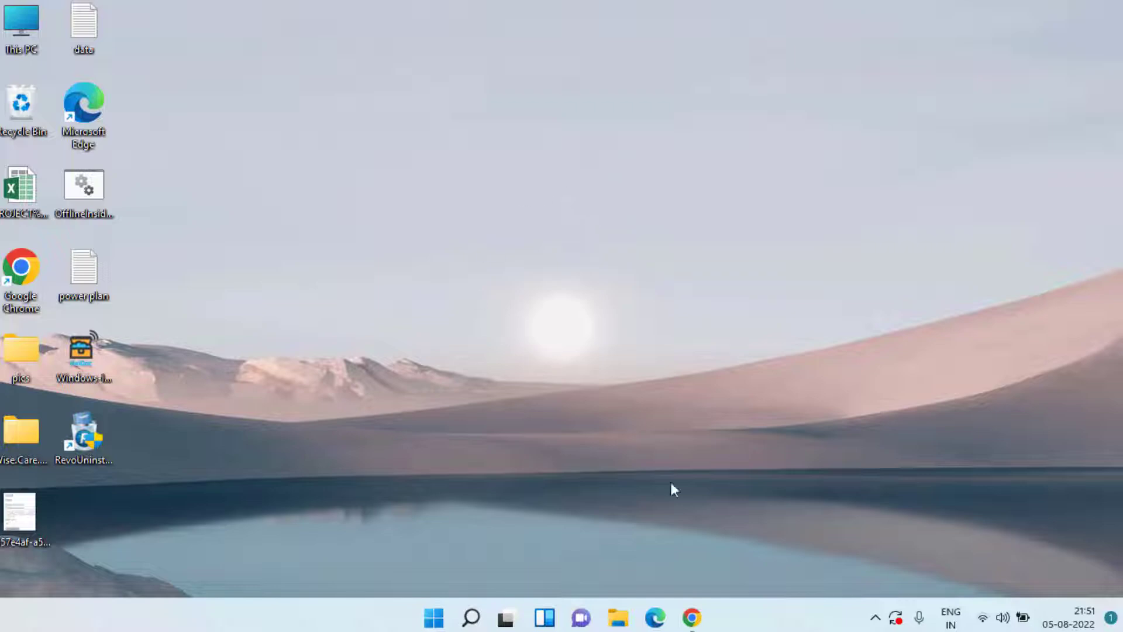
# - Switch to Chrome and download the 64-bit Java for Windows installer, saving jre-8u341-windows-x64 to the Desktop
pyautogui.click(691, 617)
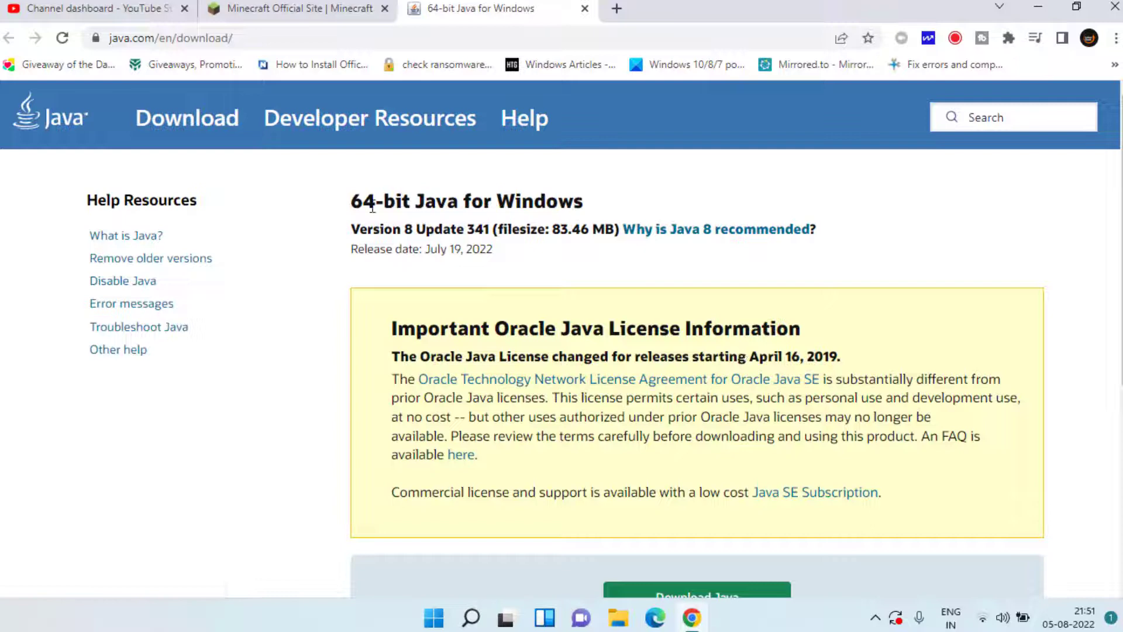
pyautogui.moveTo(363, 204); pyautogui.dragTo(583, 202)
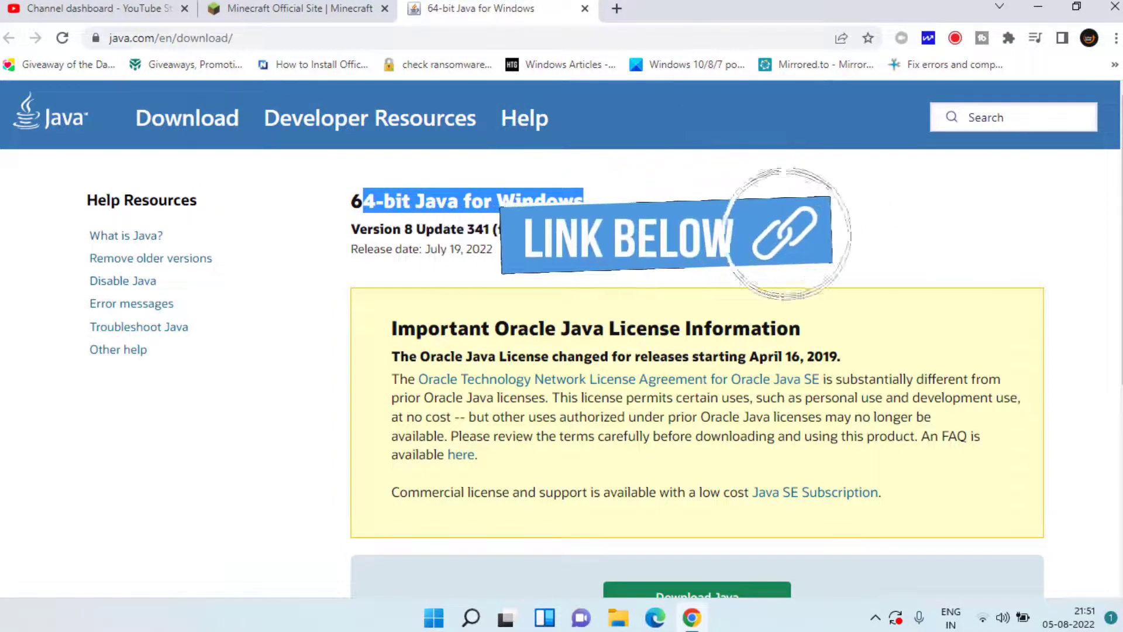
pyautogui.scroll(-4, 591, 289)
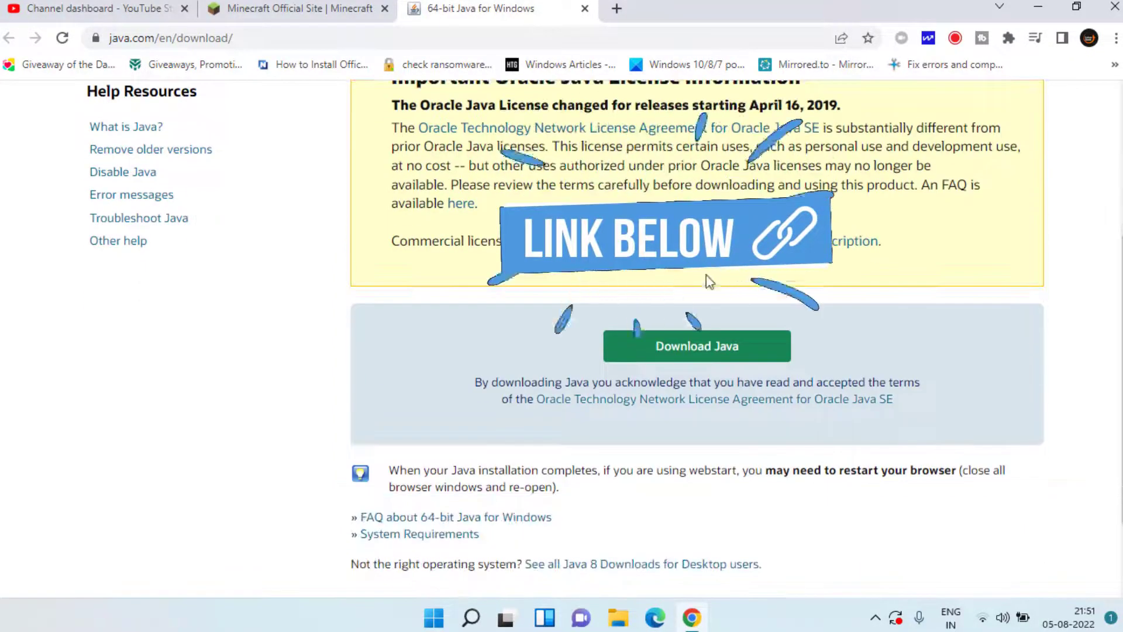
pyautogui.click(719, 354)
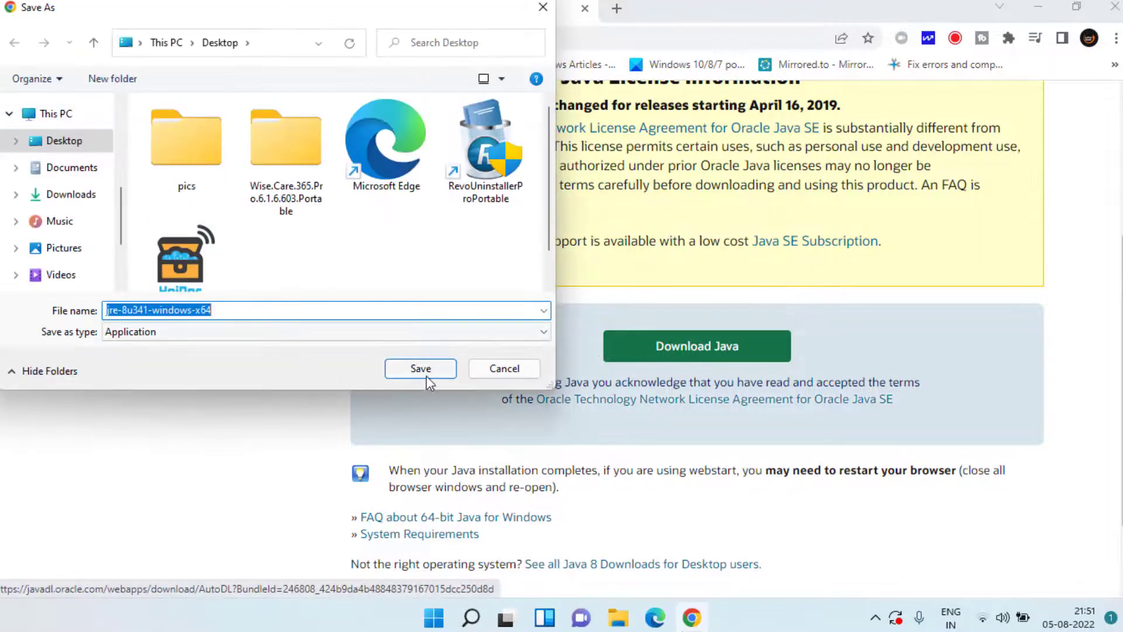
pyautogui.click(433, 369)
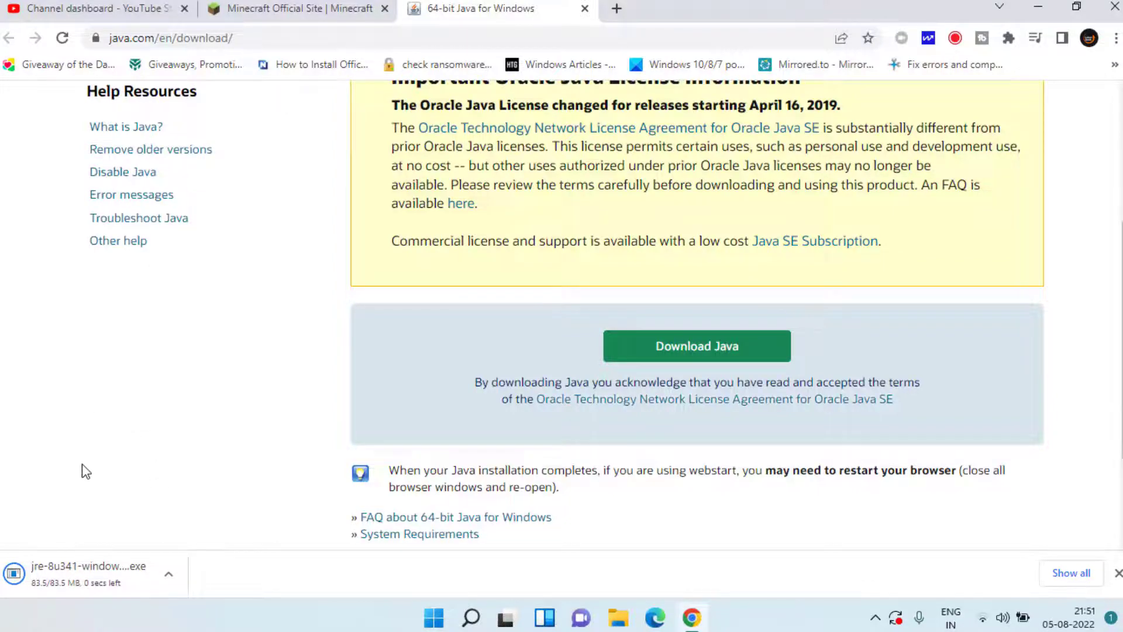
# - Run the downloaded Java installer, start the installation in the default folder, and minimize the browser and setup windows
pyautogui.click(88, 573)
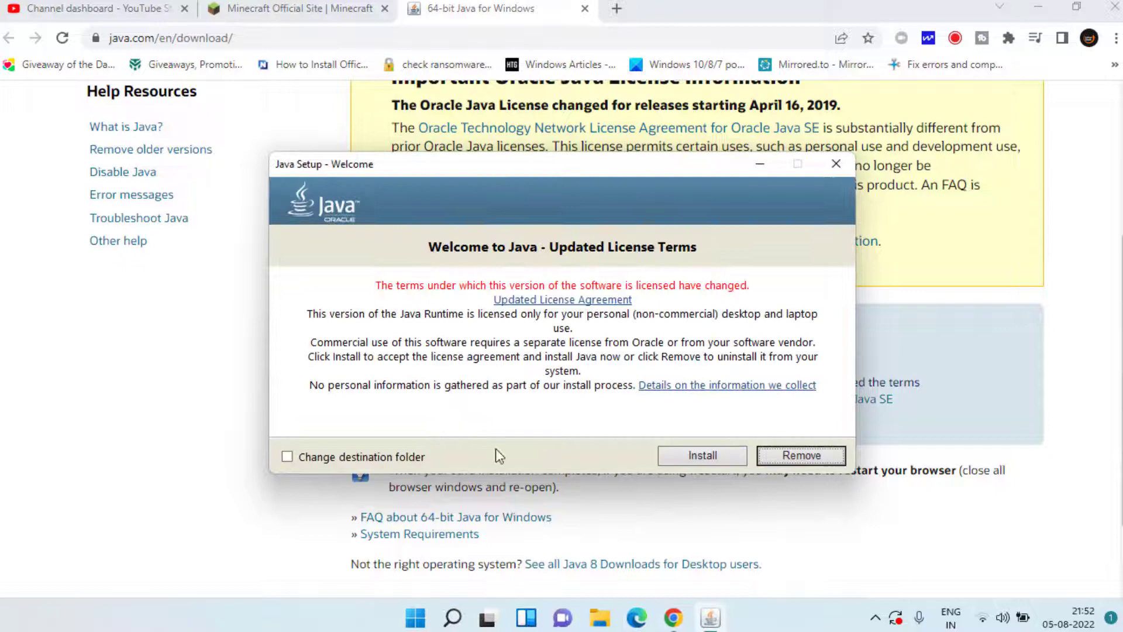
pyautogui.click(708, 455)
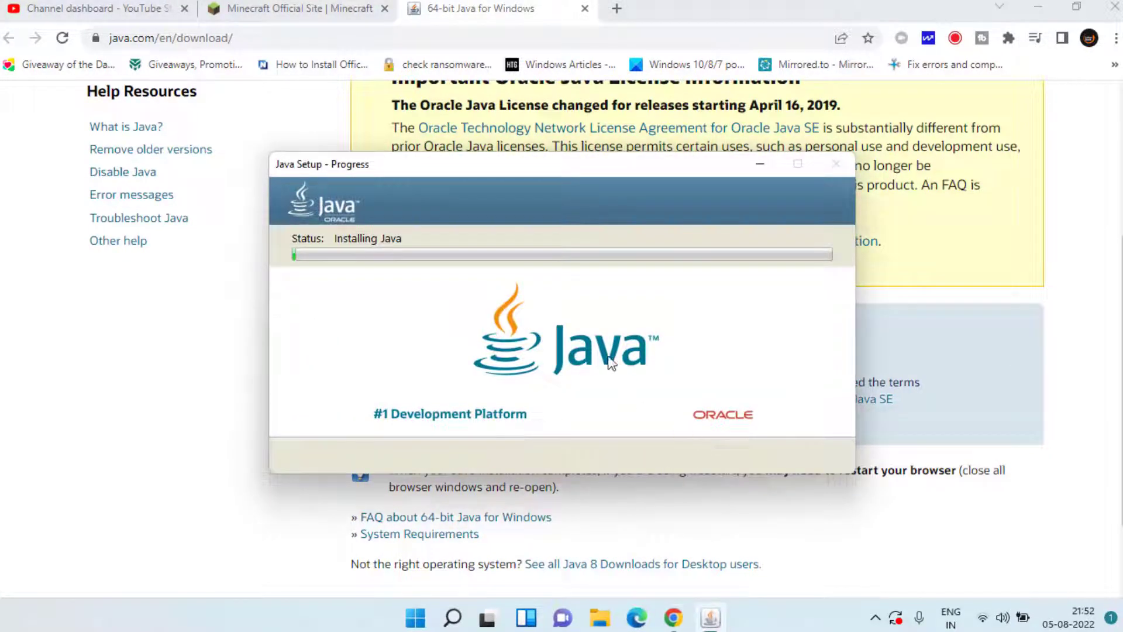
pyautogui.click(1040, 5)
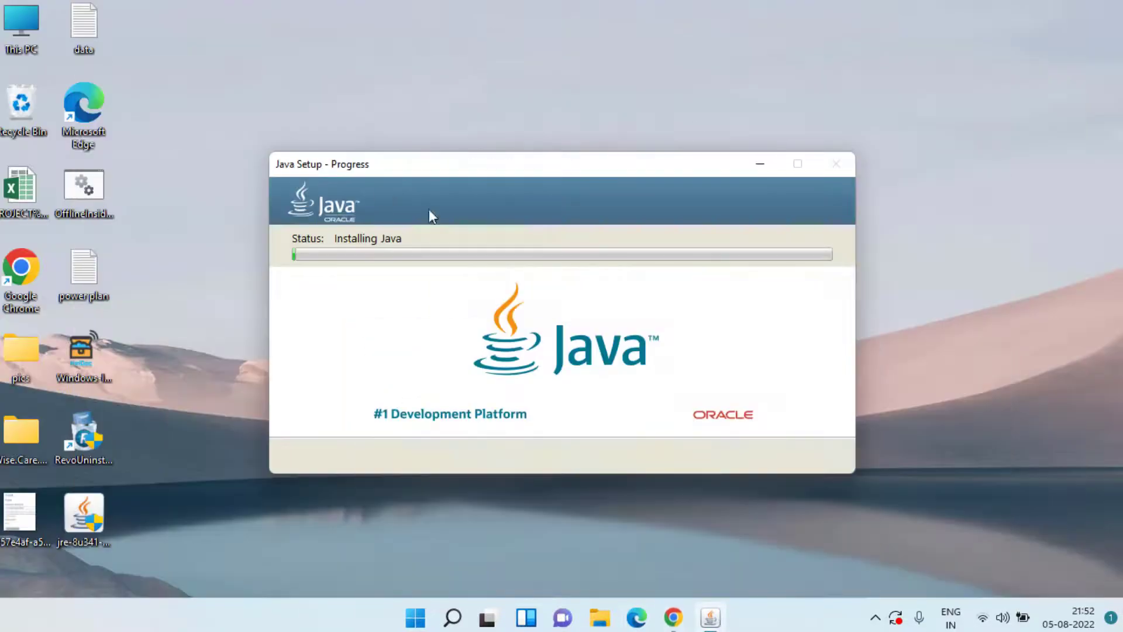
pyautogui.click(764, 166)
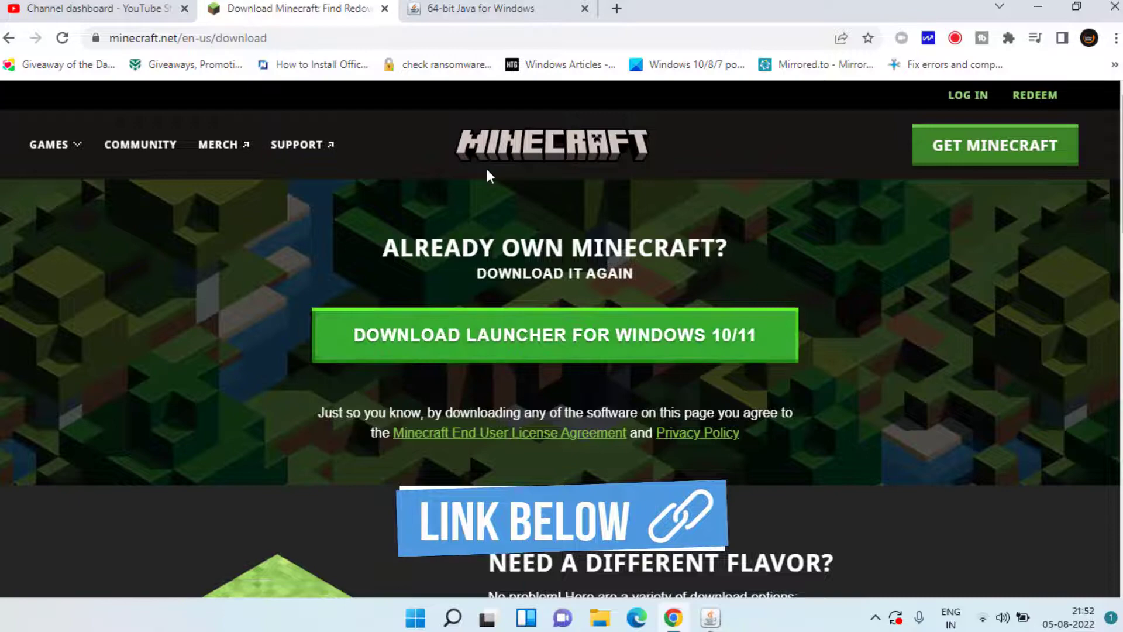
# - Download the Minecraft launcher for Windows 7/8 from the Minecraft download page, saving MinecraftInstaller to the Desktop
pyautogui.scroll(-10, 671, 302)
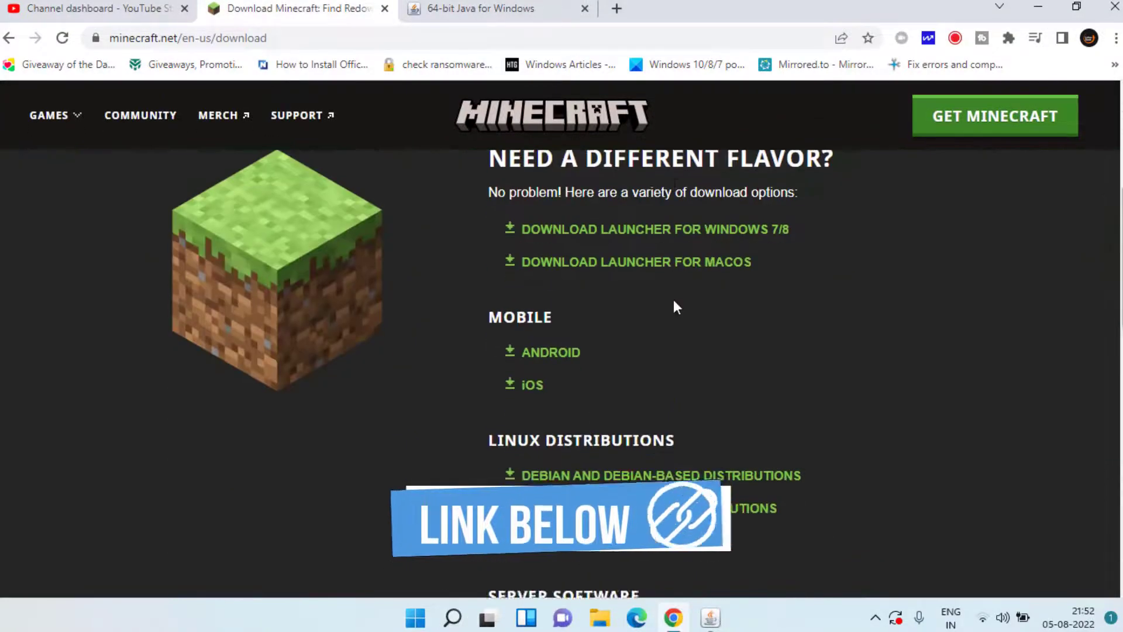
pyautogui.scroll(4, 787, 326)
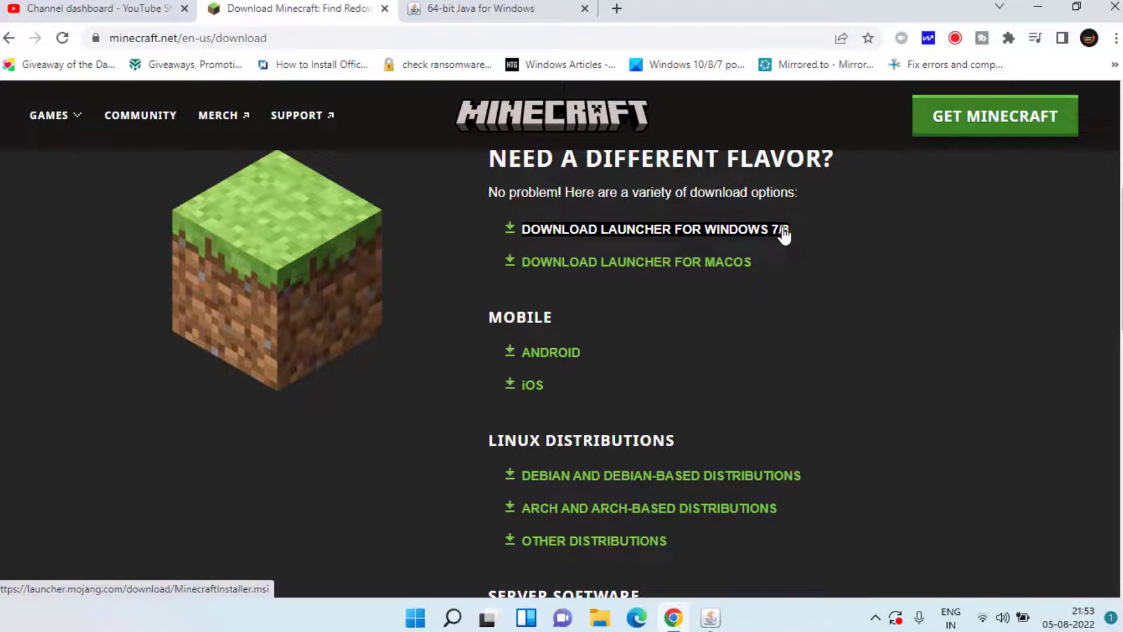
pyautogui.scroll(6, 647, 351)
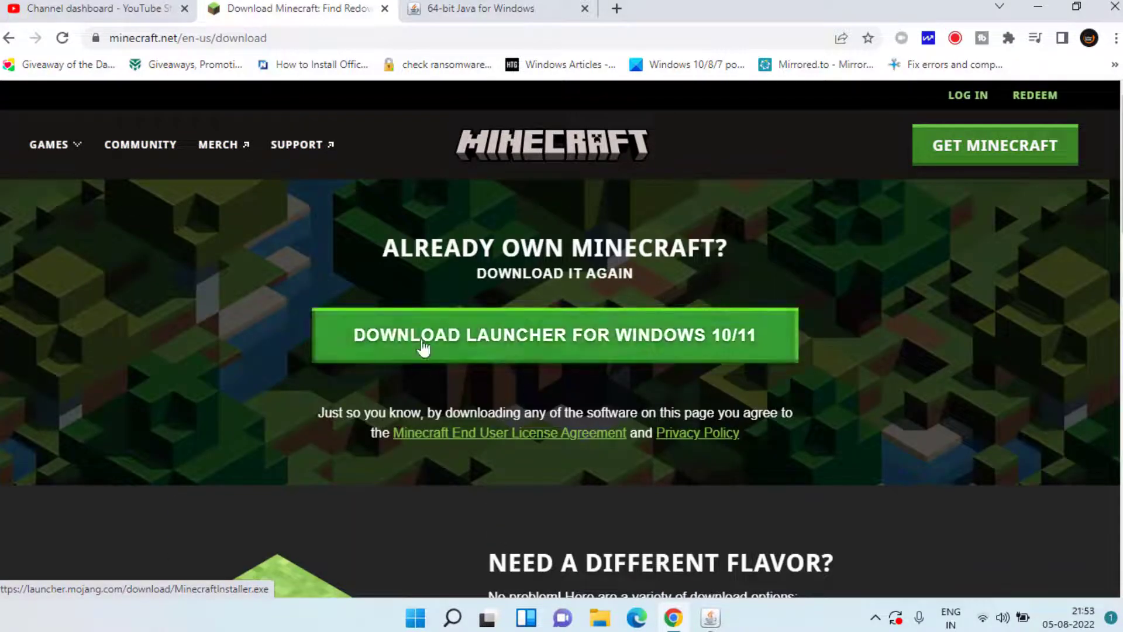
pyautogui.click(579, 352)
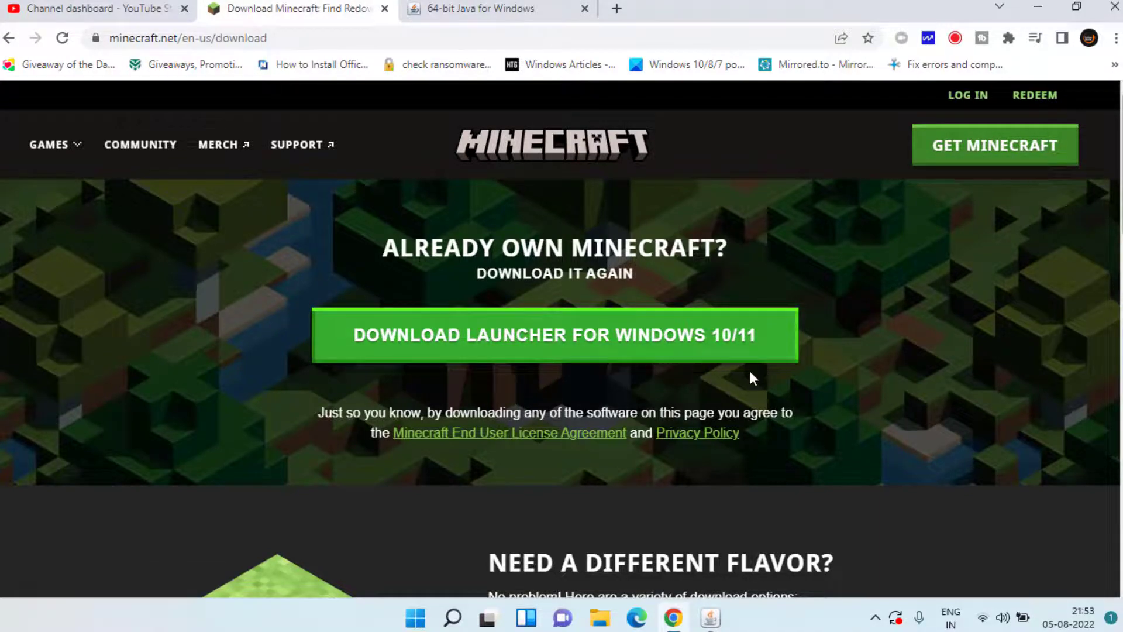
pyautogui.scroll(-6, 748, 372)
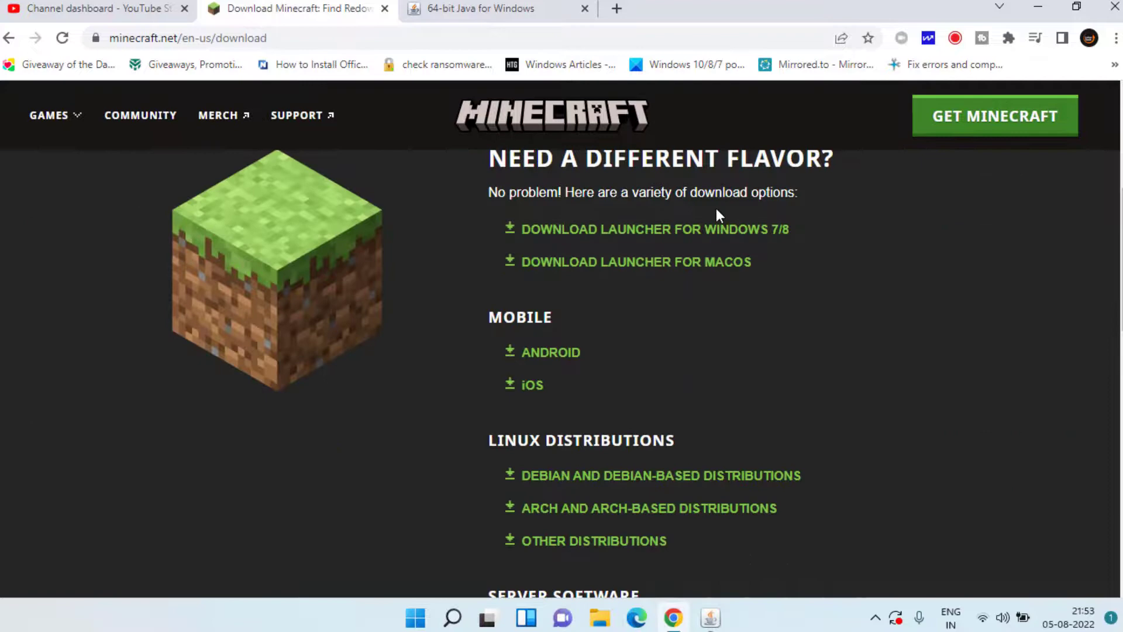
pyautogui.click(622, 231)
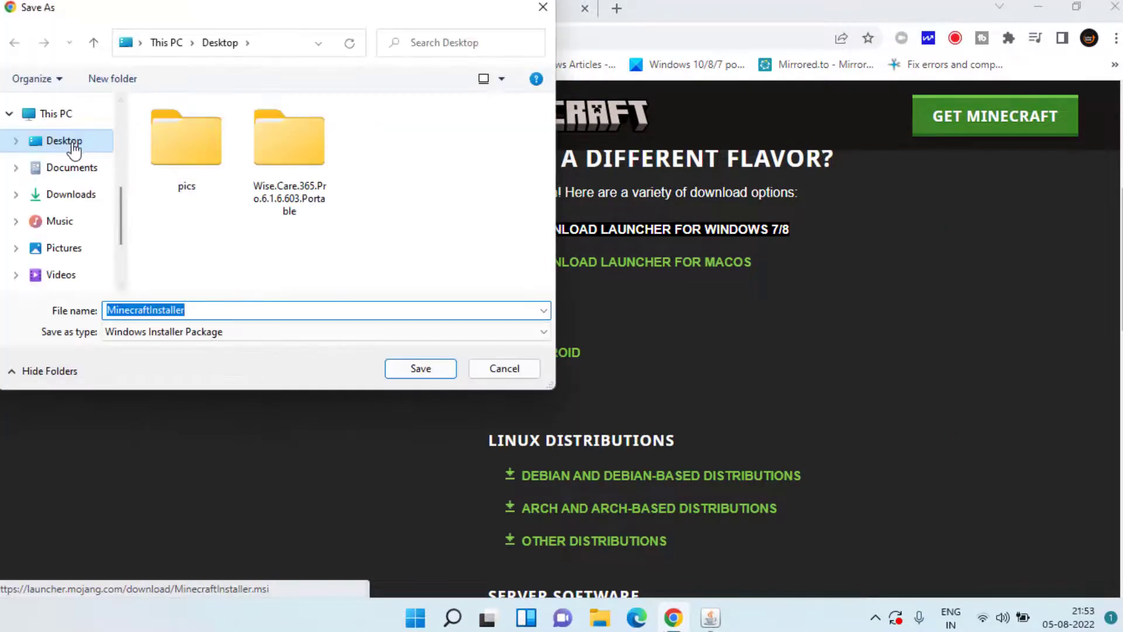
pyautogui.click(71, 145)
pyautogui.click(410, 368)
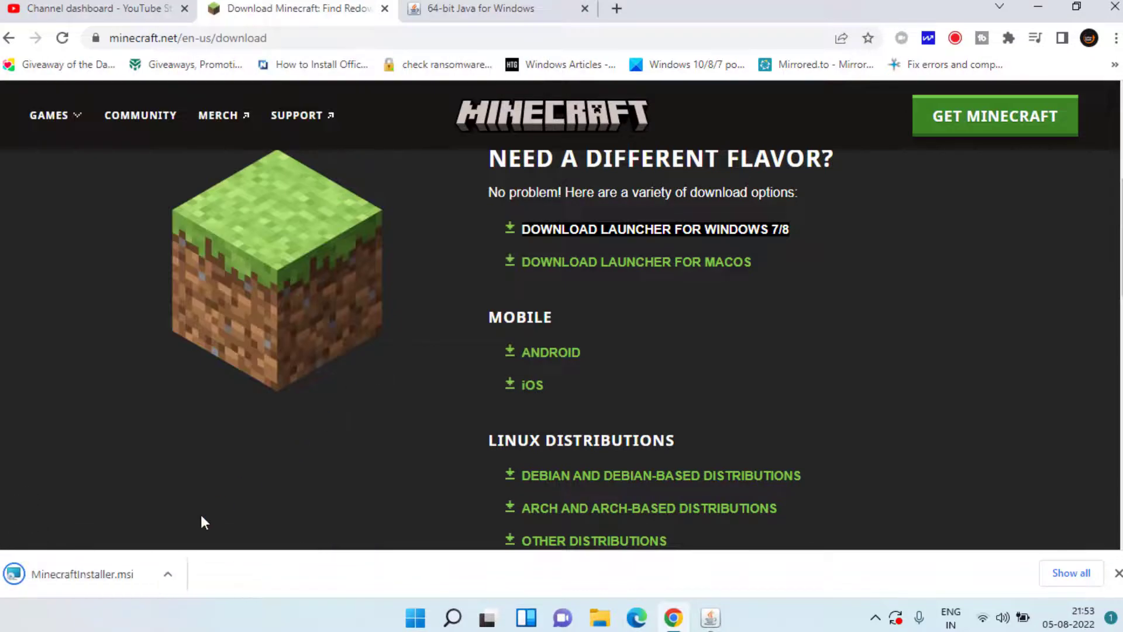
# - Install Minecraft Launcher to C:\Program Files (x86)\ with a desktop shortcut from MinecraftInstaller.msi, and close the completed Java setup
pyautogui.click(93, 572)
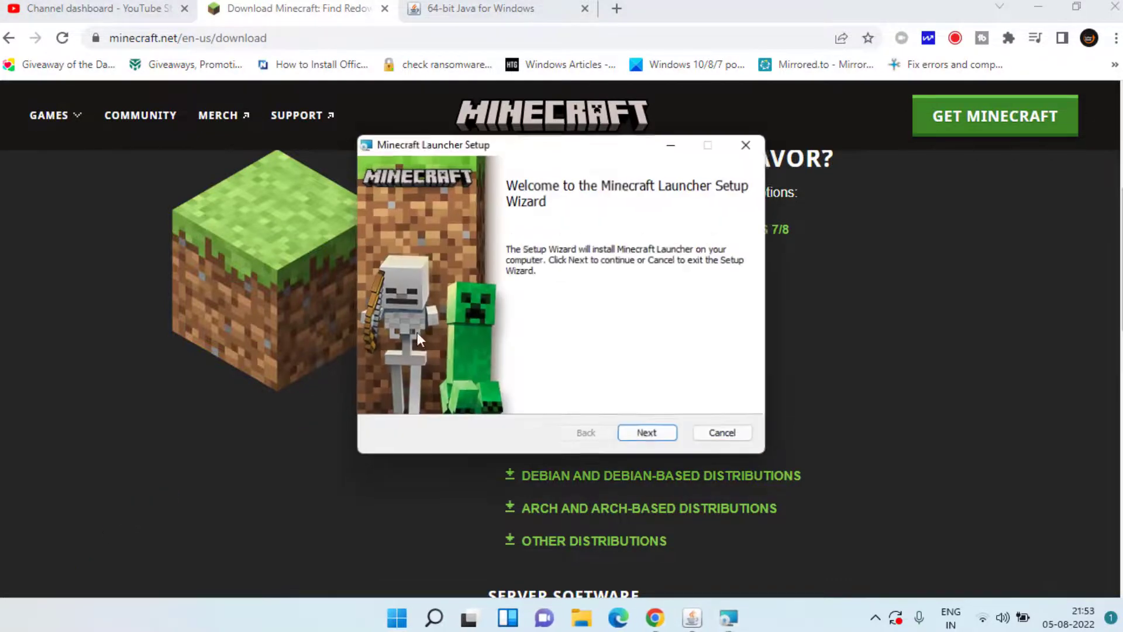
pyautogui.click(643, 436)
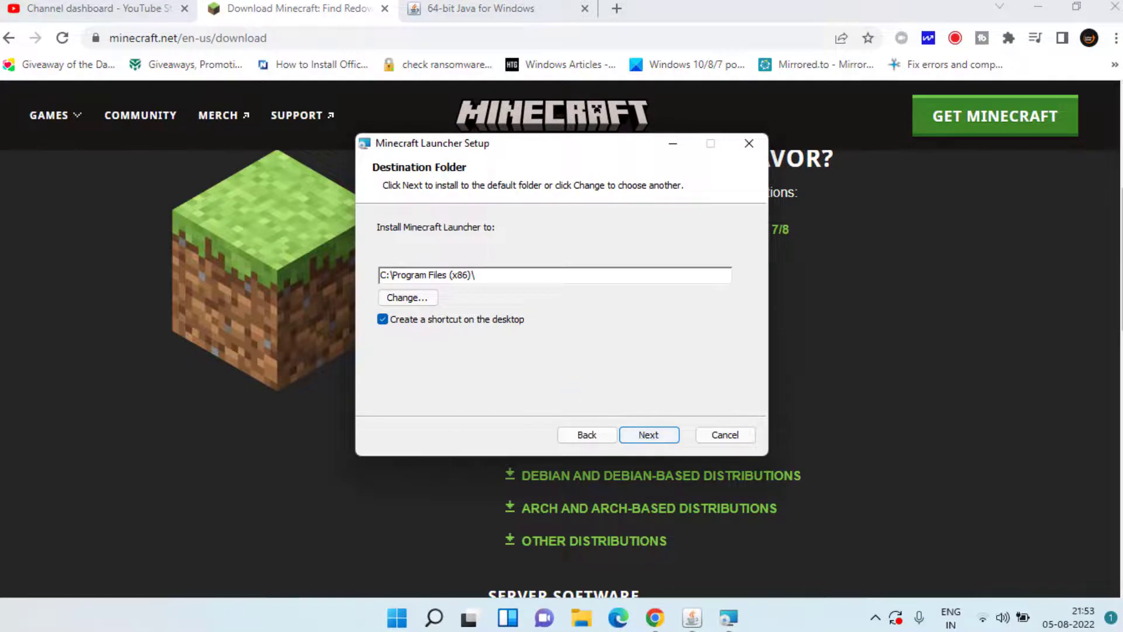
pyautogui.click(1038, 7)
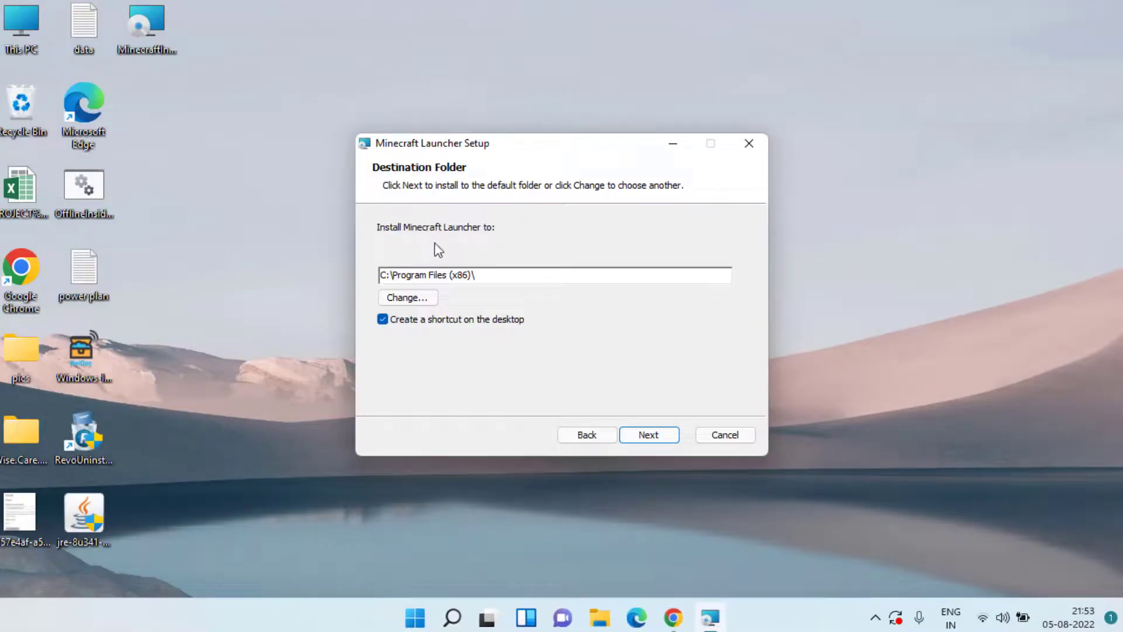
pyautogui.click(657, 440)
pyautogui.click(679, 144)
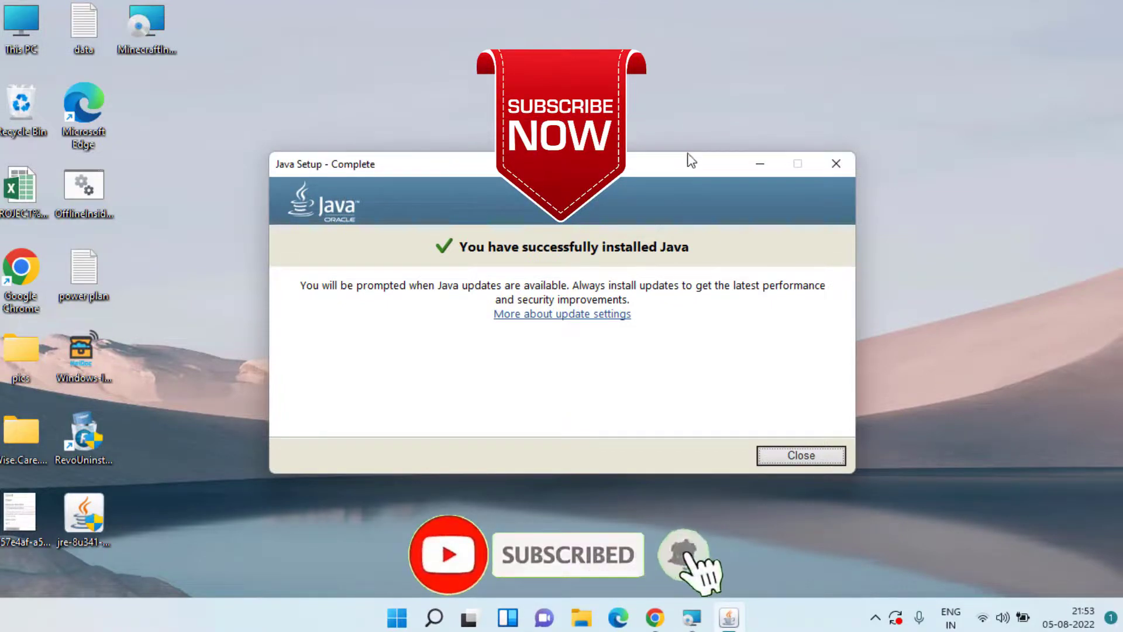
pyautogui.click(801, 455)
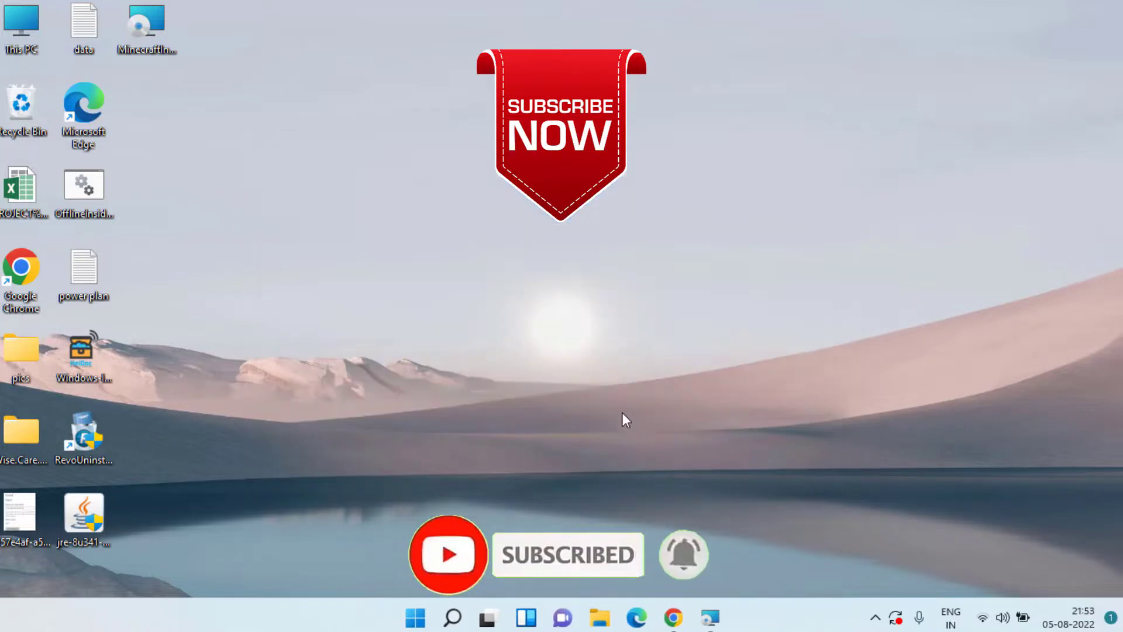